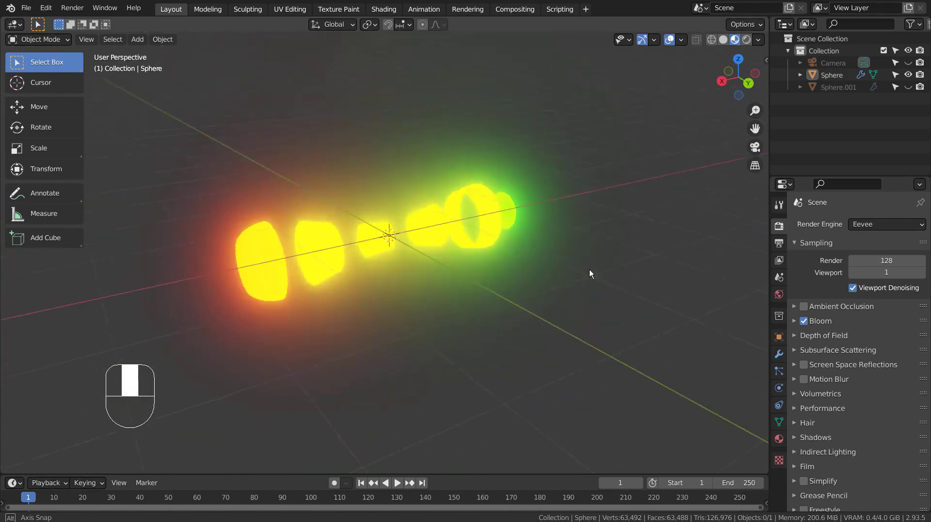
- Examine the glowing bands on the sphere object and compare them with its shape in solid shading
scroll(465, 242, "up", 3)
middle_click_drag(440, 239, 571, 256)
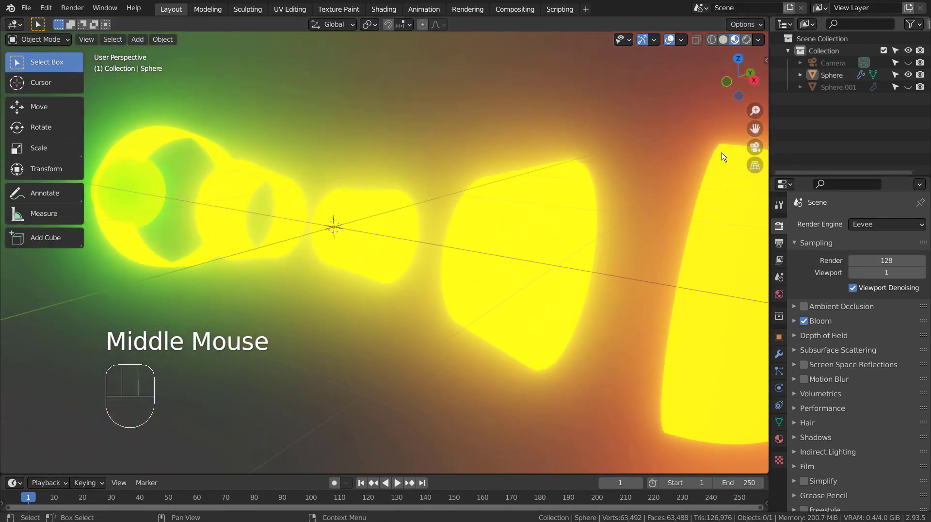
middle_click_drag(723, 155, 665, 167)
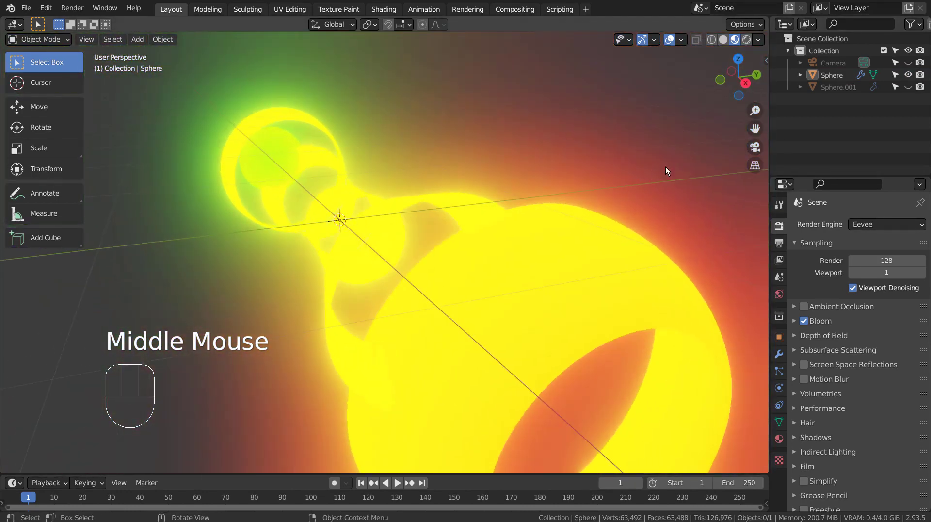
left_click(844, 77)
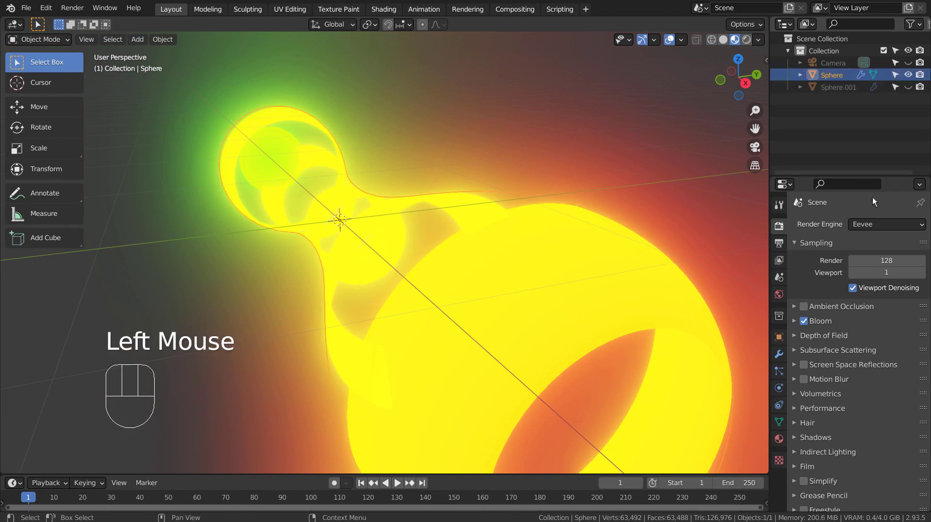
left_click(722, 40)
mouse_move(675, 185)
middle_mouse_down()
mouse_move(678, 202)
mouse_move(555, 203)
mouse_move(438, 188)
mouse_move(671, 216)
mouse_move(738, 214)
middle_mouse_up()
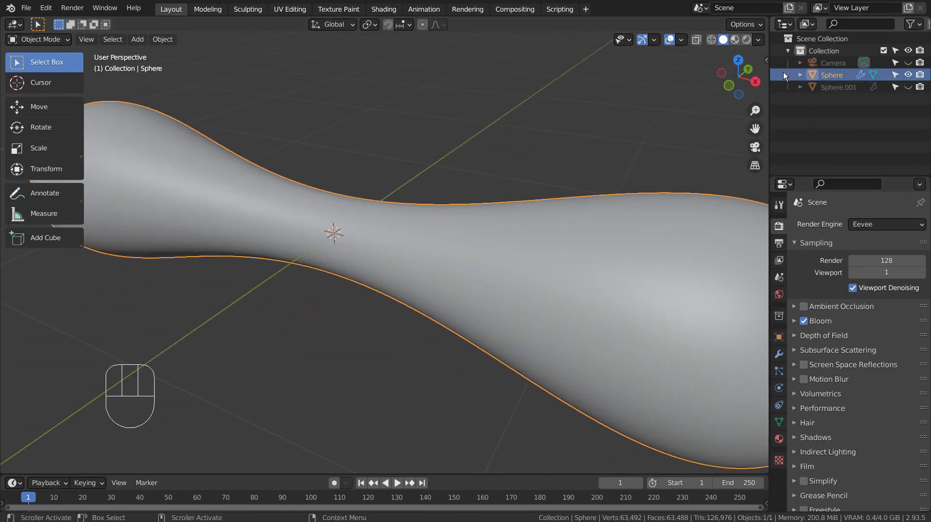
left_click(735, 40)
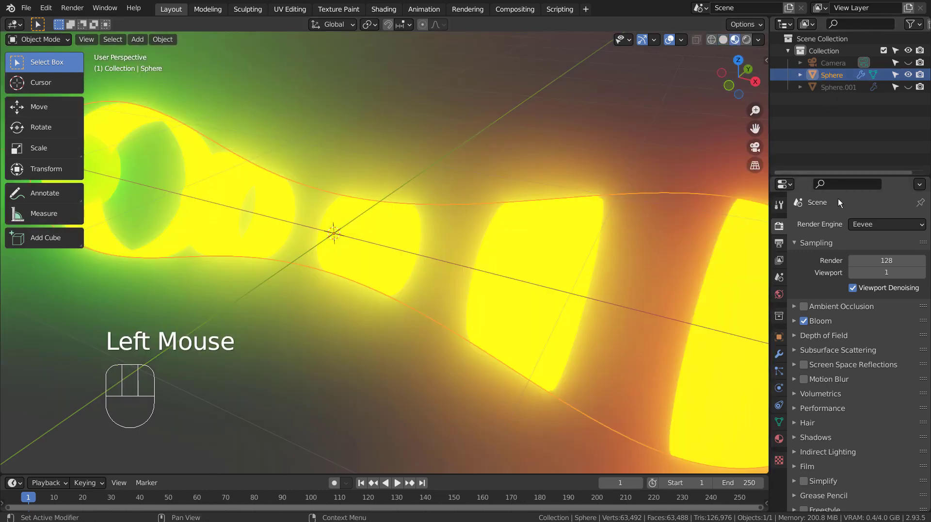
- Keep Eevee as the render engine and select the striped sphere object
left_click(886, 223)
left_click(895, 231)
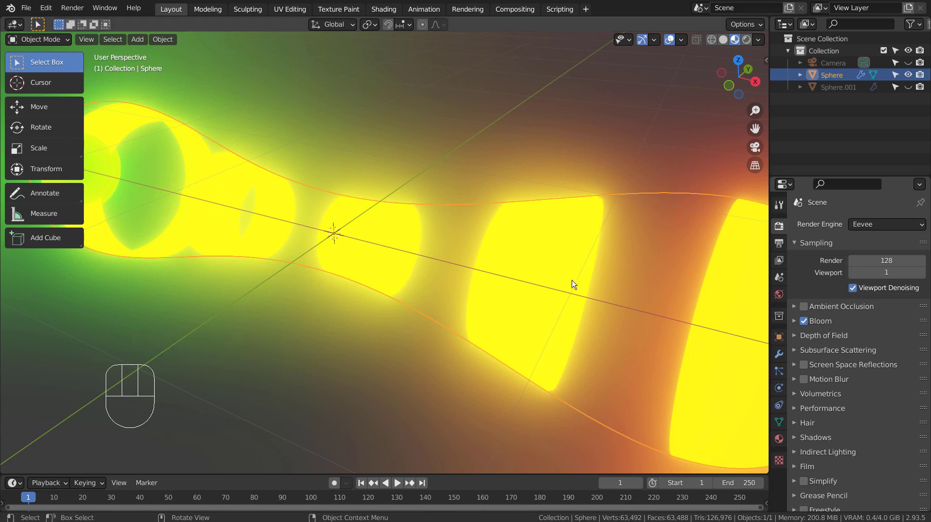
left_click(533, 257)
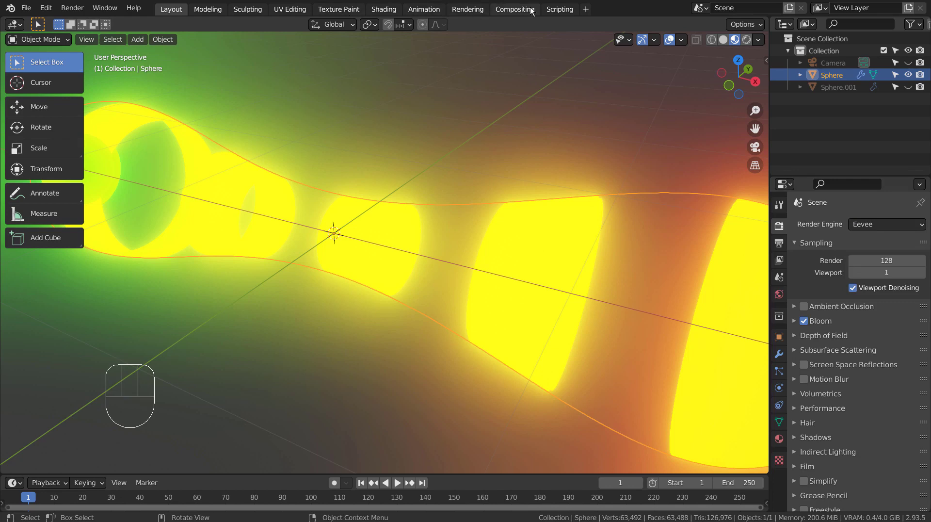
- Switch to the Shading workspace and examine the complete node setup of Material.001 in an enlarged shader editor
left_click(383, 10)
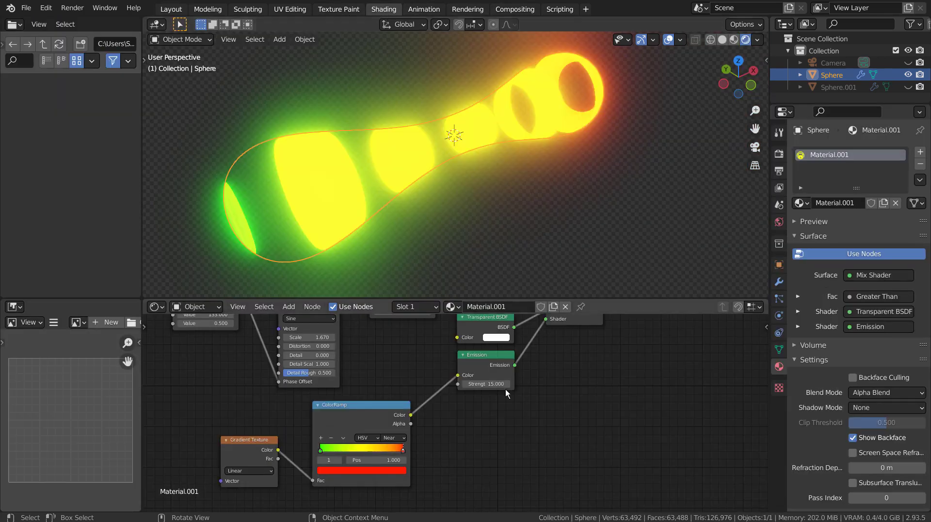
key("ctrl+space")
key("Home")
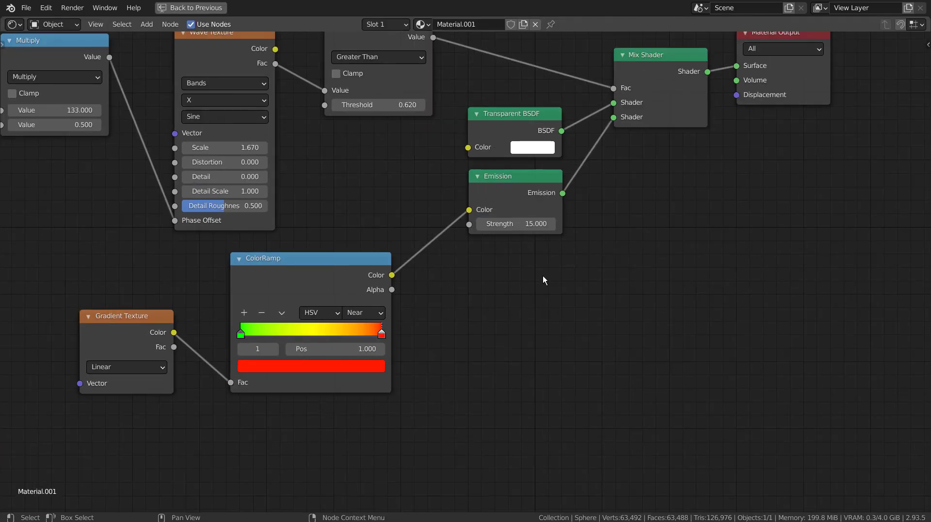
scroll(600, 338, "up", 4)
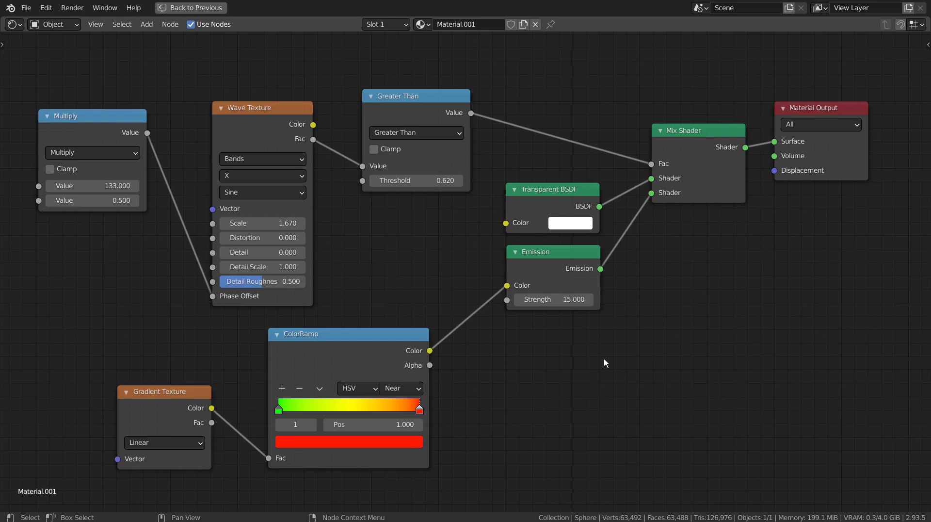
key("ctrl+space")
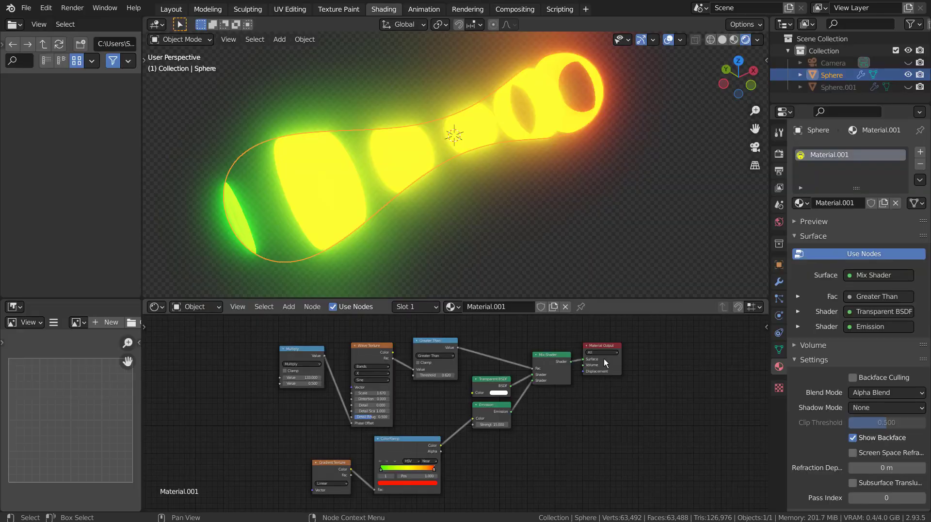
- Turn off Bloom in the render settings and inspect the sphere's bands without the glow
scroll(528, 175, "up", 3)
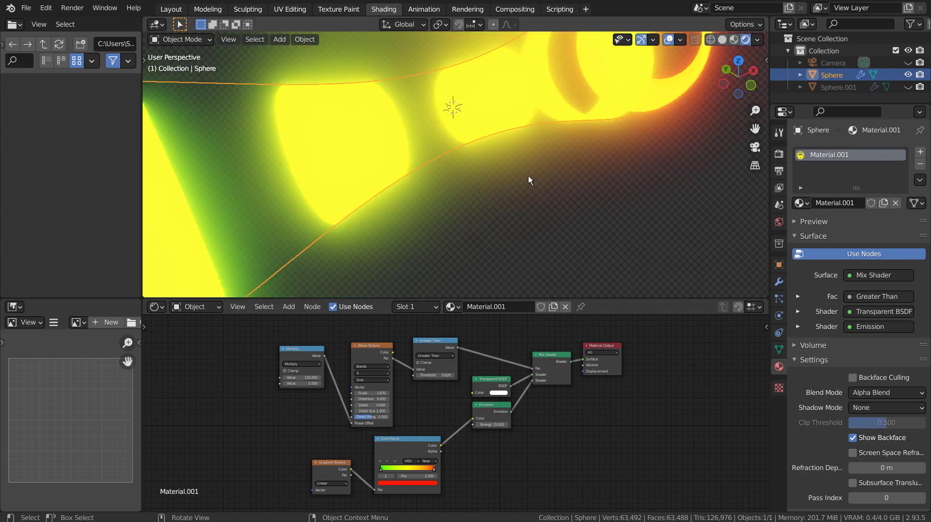
scroll(530, 168, "up", 1)
scroll(530, 168, "down", 1)
middle_click_drag(581, 158, 507, 156)
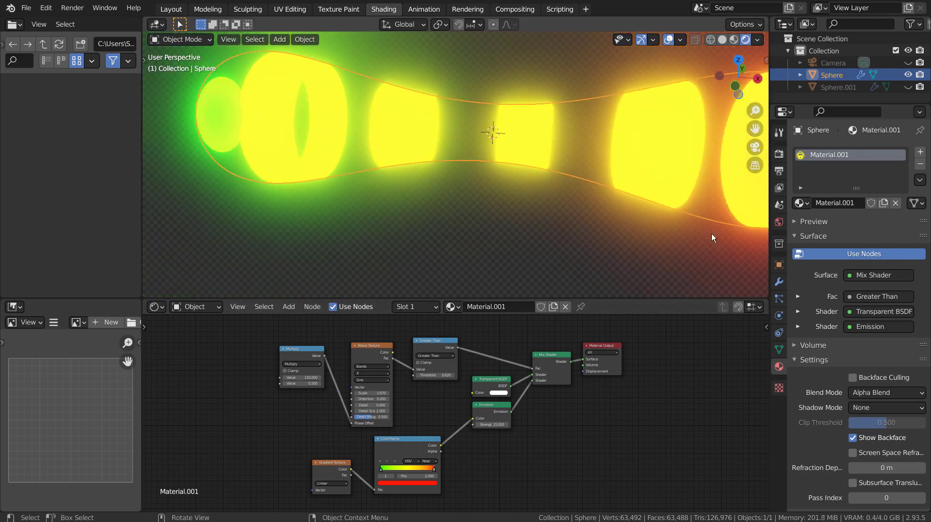
left_click(779, 154)
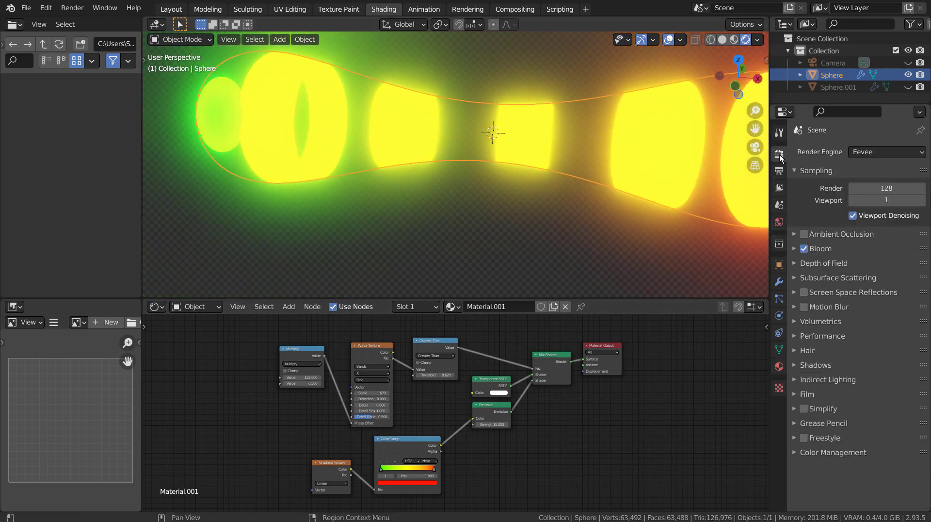
left_click(803, 248)
middle_click_drag(485, 160, 628, 260)
- Try adjusting the Greater Than node's threshold while watching the width of the bands
scroll(460, 359, "up", 4)
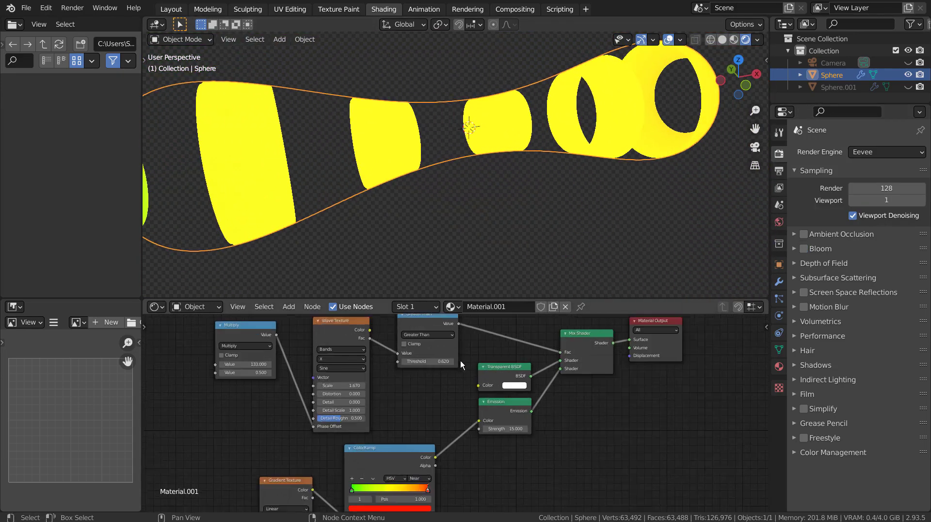
middle_click_drag(461, 357, 450, 413)
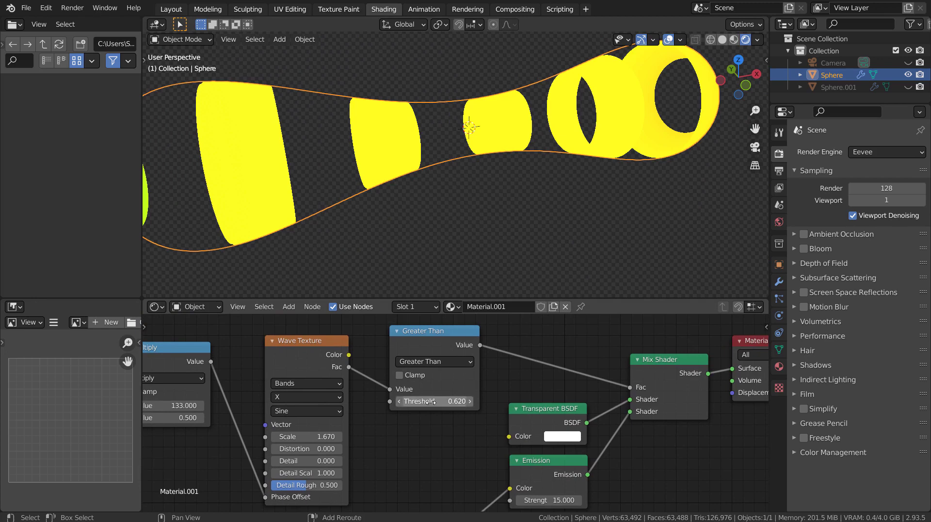
mouse_move(437, 401)
left_mouse_down()
mouse_move(465, 401)
mouse_move(402, 400)
mouse_move(494, 401)
mouse_move(428, 402)
left_mouse_up()
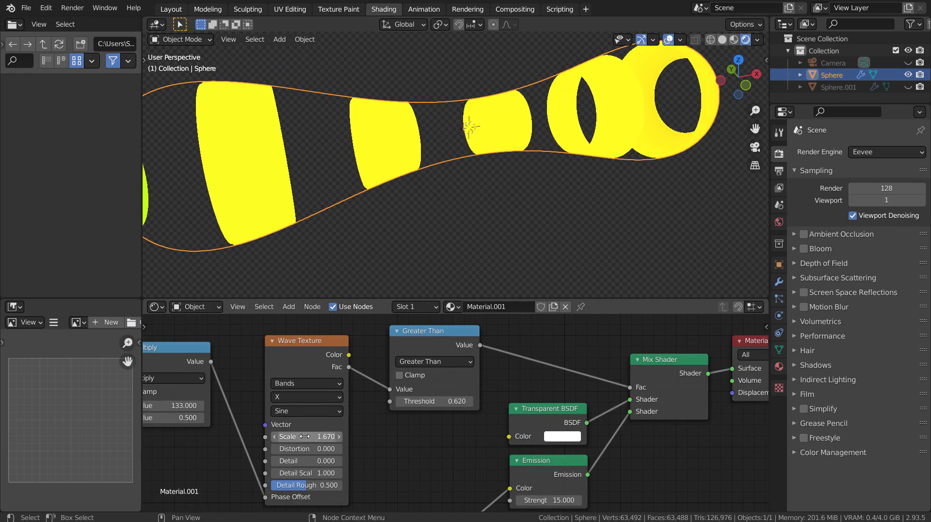
- Try a scale of 0.920 on the Wave Texture node, and undo it
left_click_drag(303, 436, 329, 437)
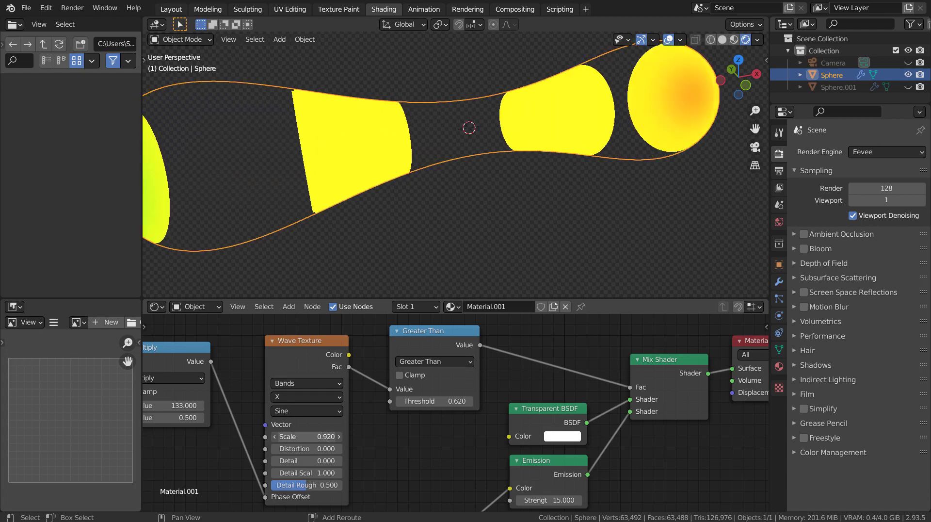
middle_click_drag(506, 241, 530, 243)
key("ctrl+z")
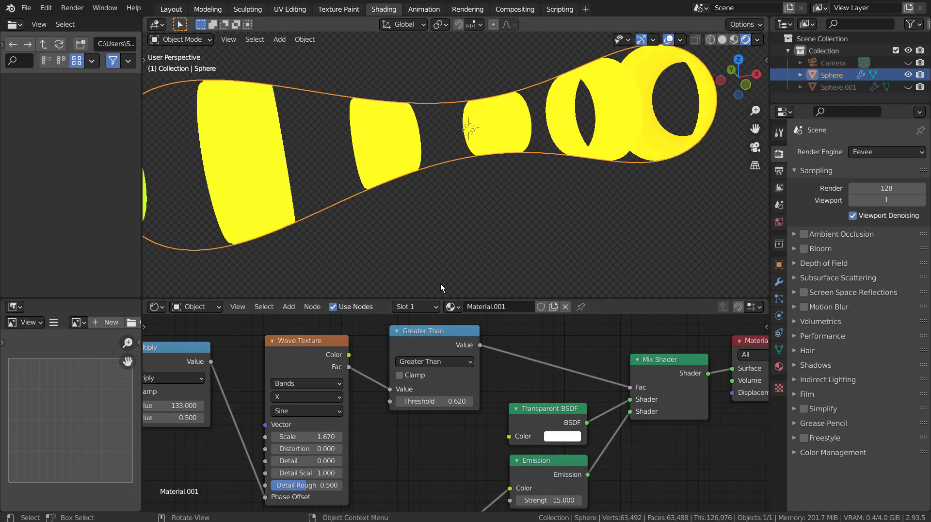
- Try a first value of 225.310 on the Multiply node to shift the bands, and undo it
middle_click_drag(250, 393, 390, 384)
left_click_drag(310, 397, 345, 396)
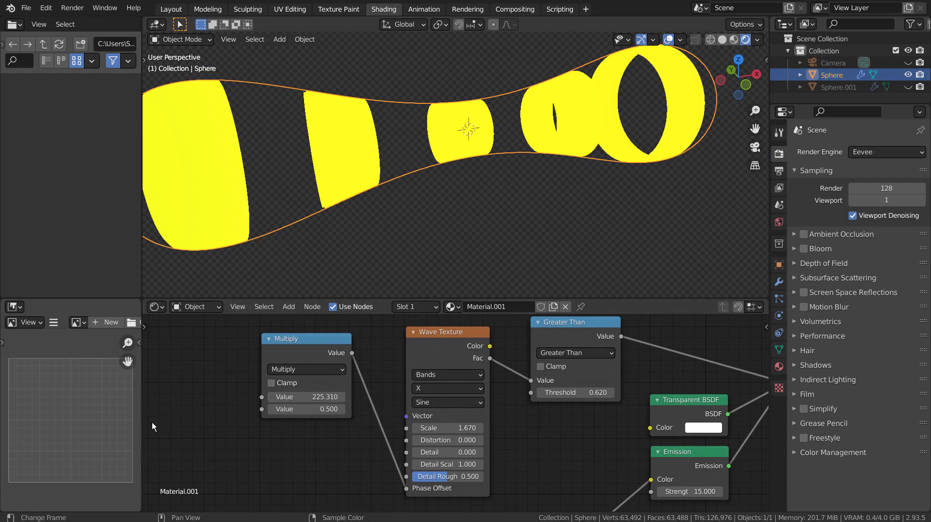
key("ctrl+z")
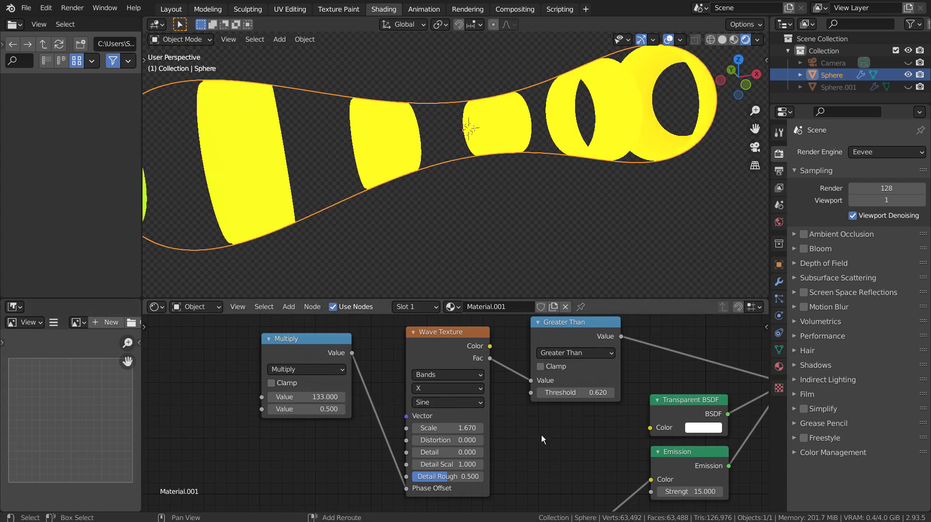
- Turn Bloom back on to restore the glow around the bands
middle_click_drag(541, 435, 389, 424)
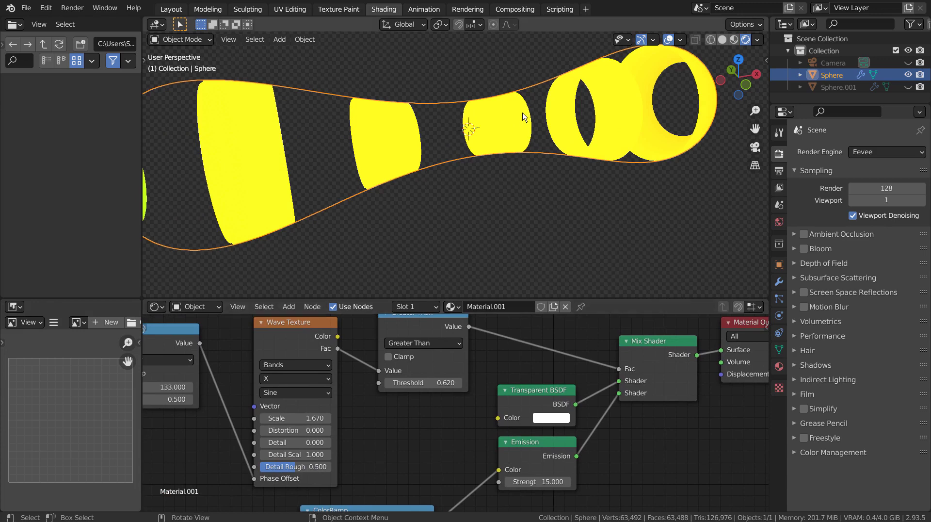
left_click(803, 249)
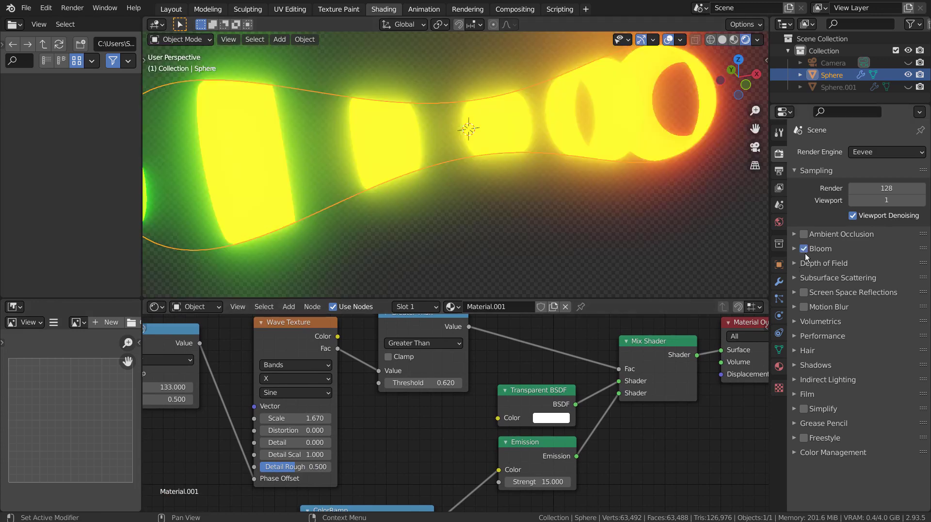
scroll(638, 450, "down", 2)
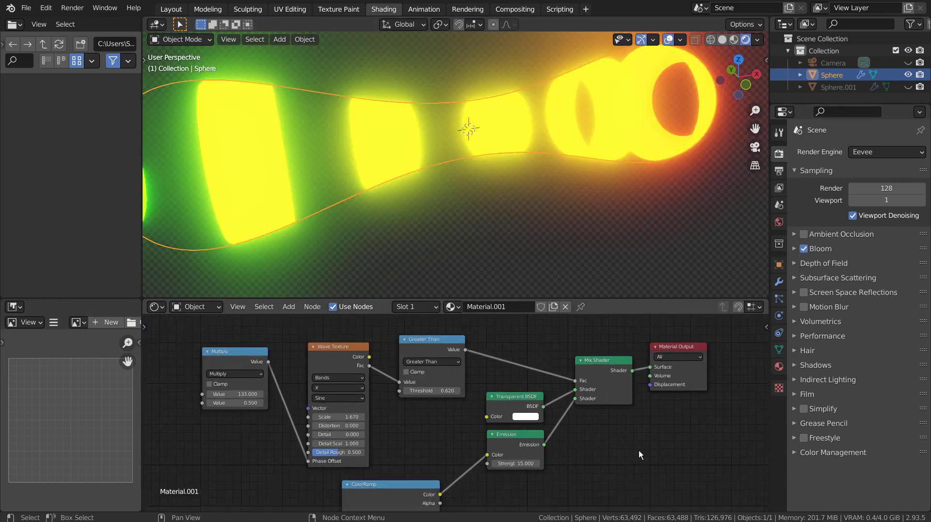
middle_click_drag(639, 450, 631, 349)
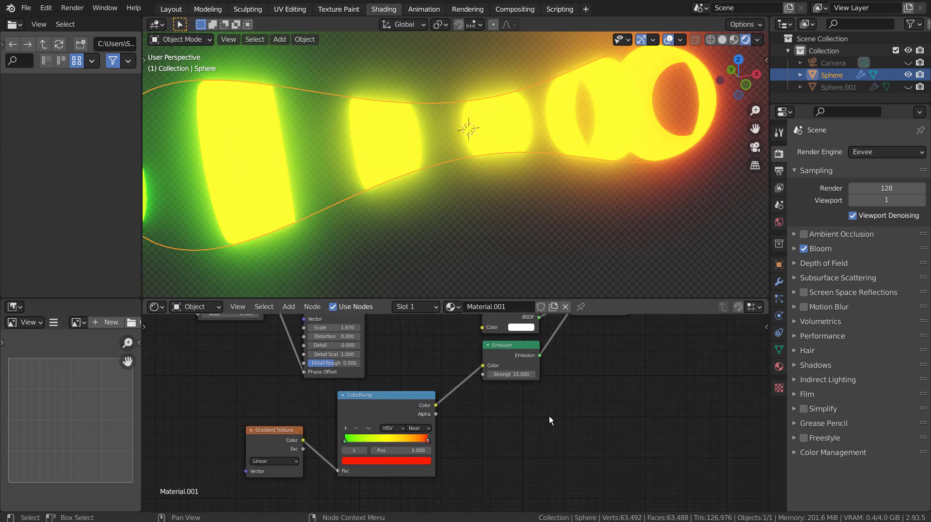
- Set Material.001's blend mode to Opaque and inspect the gaps between the bands
left_click(779, 366)
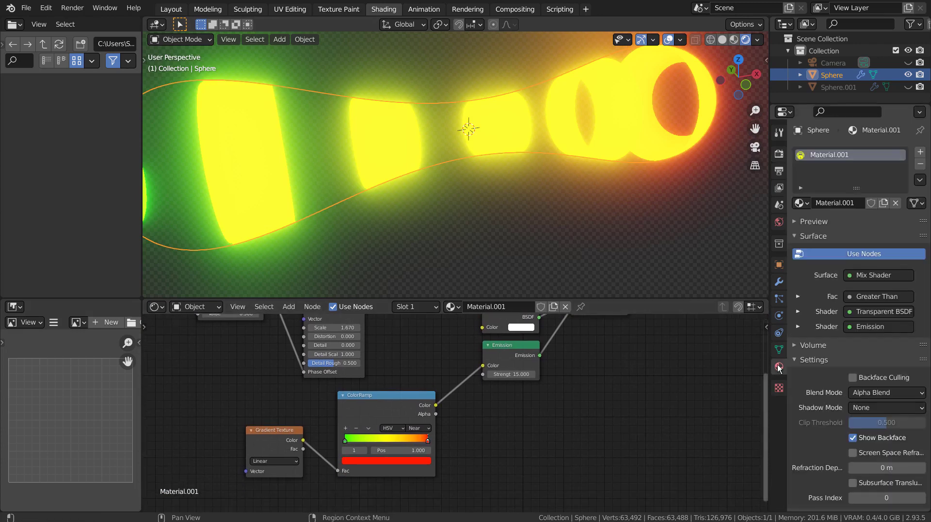
left_click(894, 393)
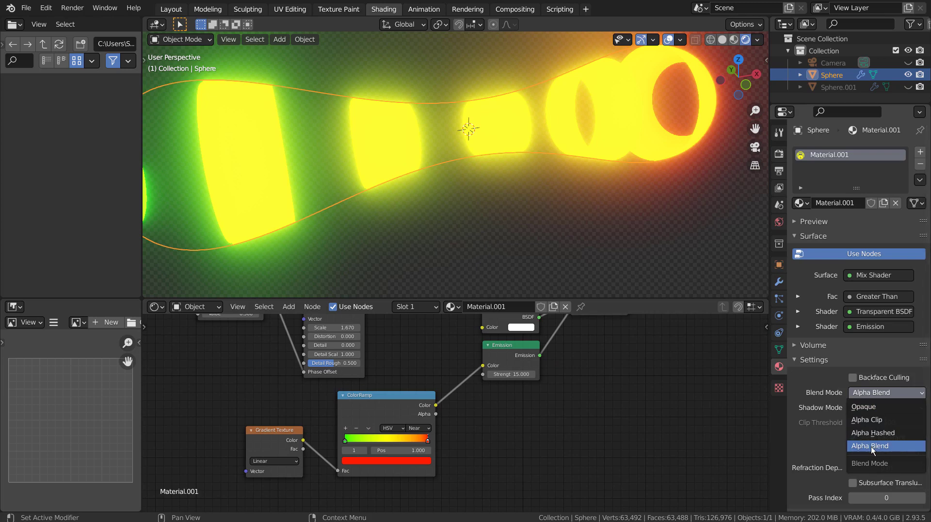
left_click(885, 406)
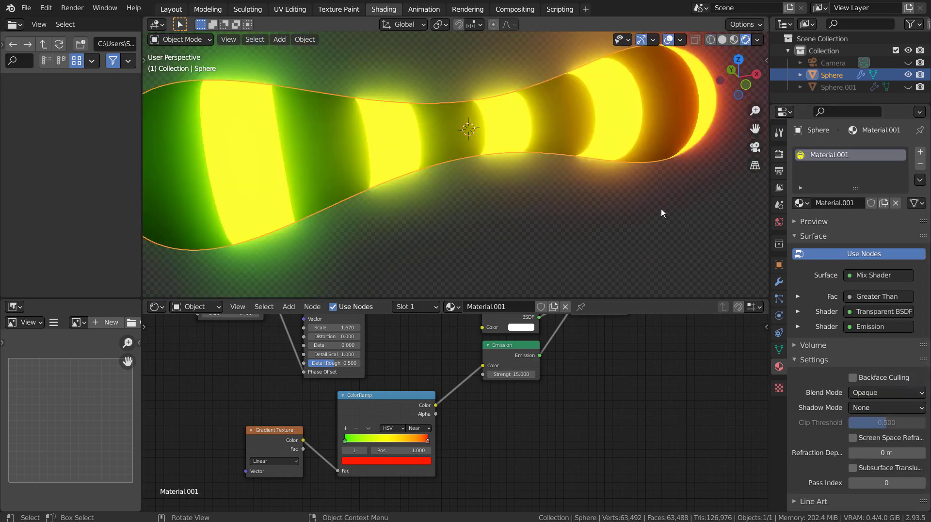
middle_click_drag(661, 208, 500, 167)
- Set Material.001's blend mode to Alpha Blend and inspect the sphere from another side
left_click(870, 394)
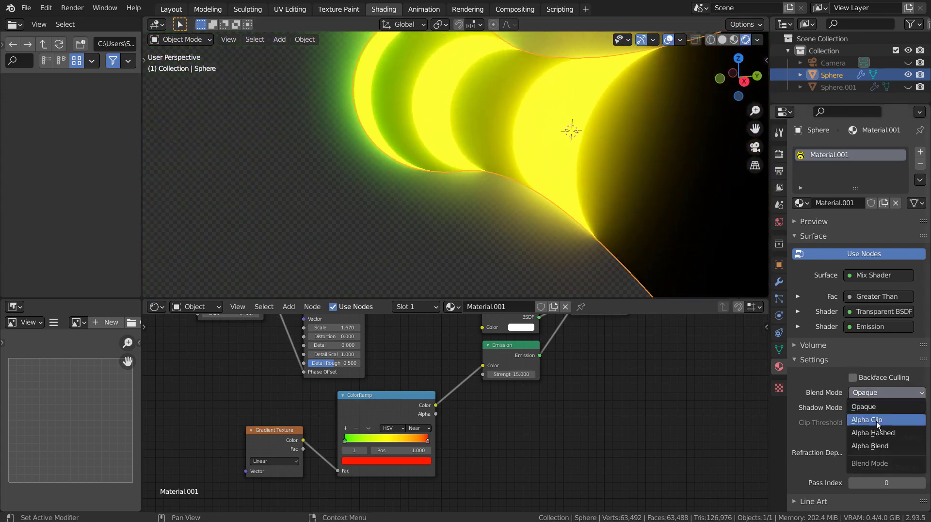
left_click(878, 442)
middle_click_drag(535, 190, 647, 192)
- Set Material.001's blend mode to Alpha Hashed and inspect the overlapping bands at the sphere's green end
left_click(912, 396)
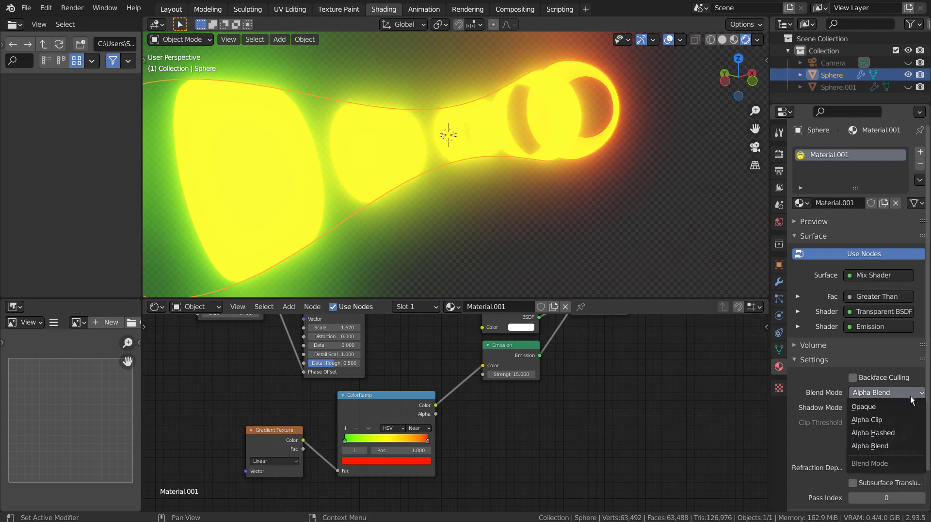
left_click(900, 431)
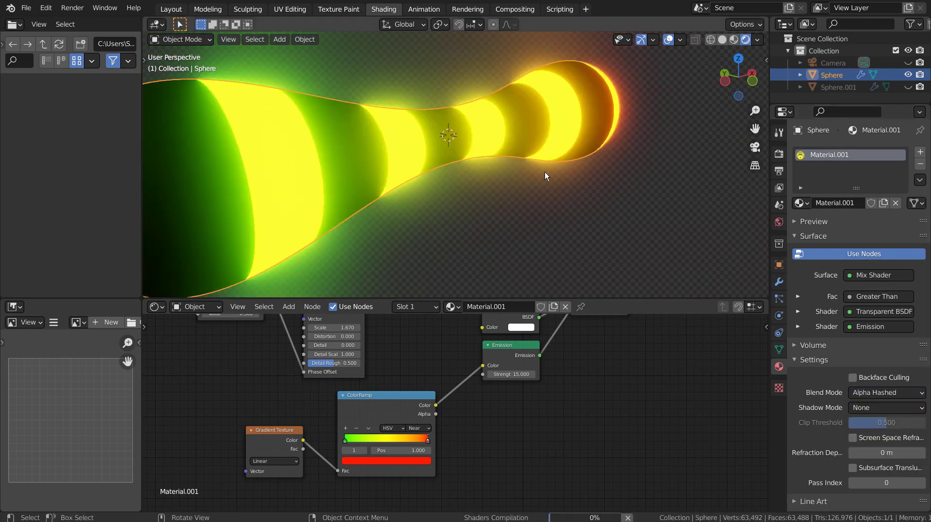
middle_click_drag(545, 172, 522, 163)
scroll(397, 131, "up", 4)
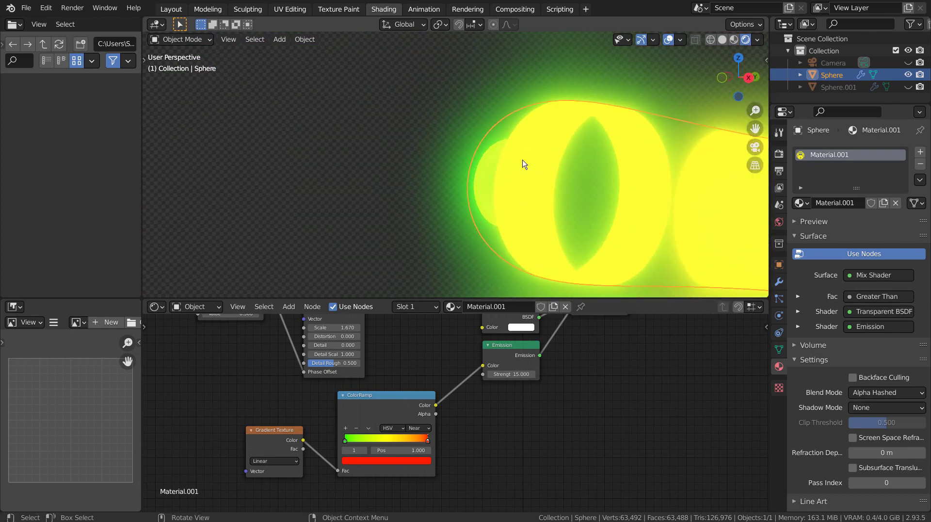
- Compare the green end's overlap by setting the blend mode to Alpha Blend and back to Alpha Hashed
left_click(895, 391)
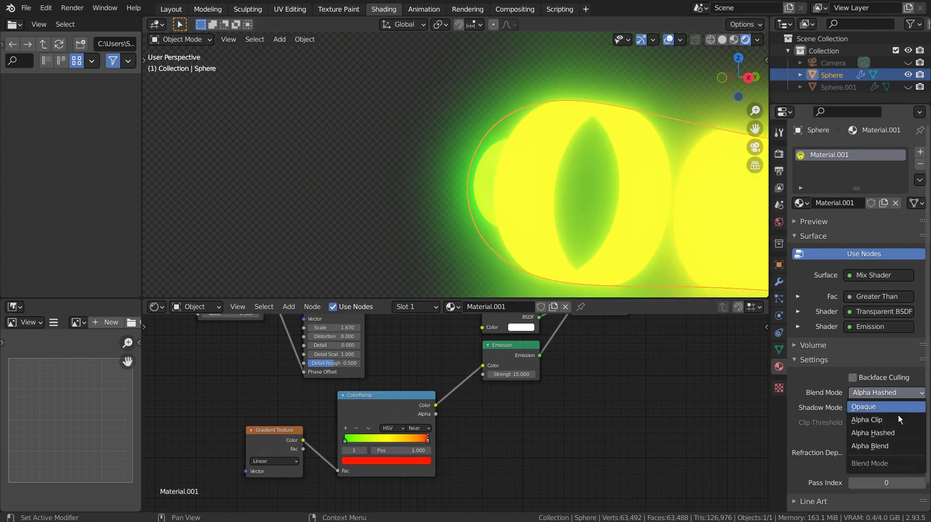
left_click(898, 445)
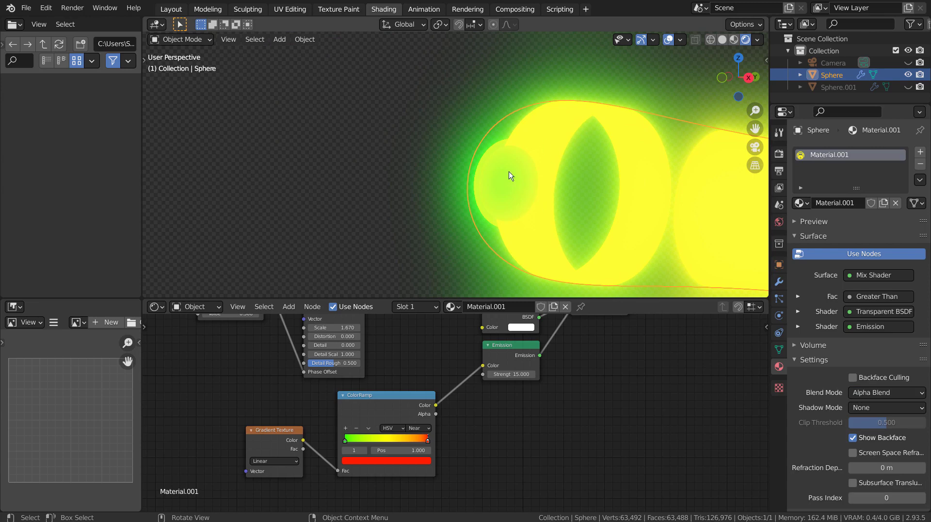
left_click(871, 391)
left_click(880, 433)
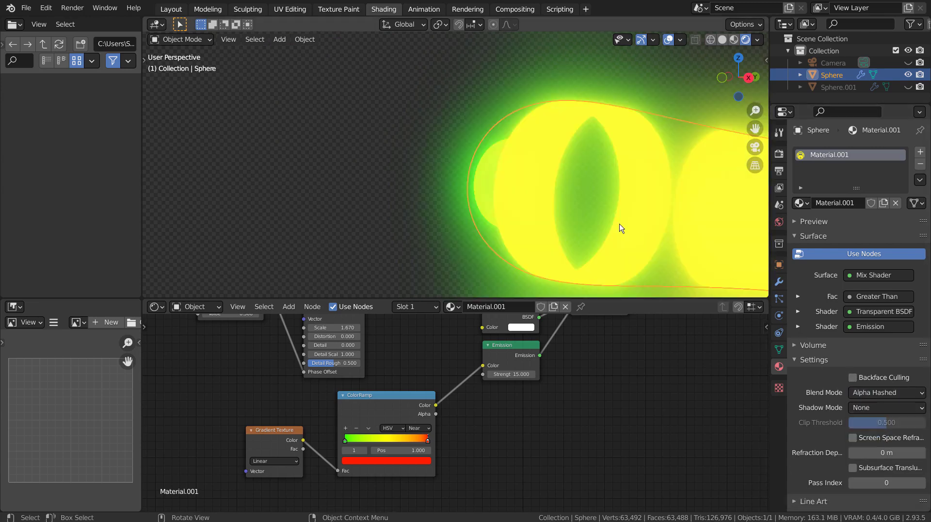
- Set Material.001's blend mode to Alpha Clip and inspect the bands at the sphere's green end
left_click(898, 392)
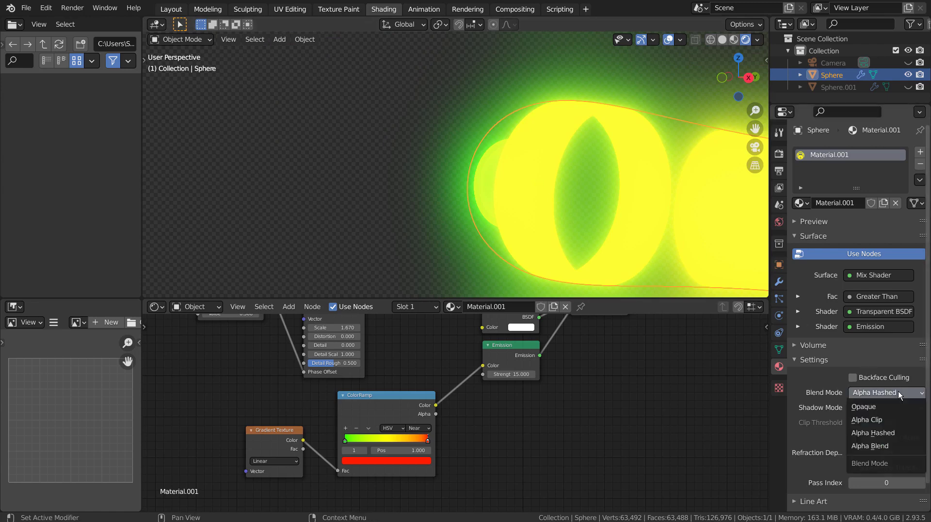
left_click(892, 420)
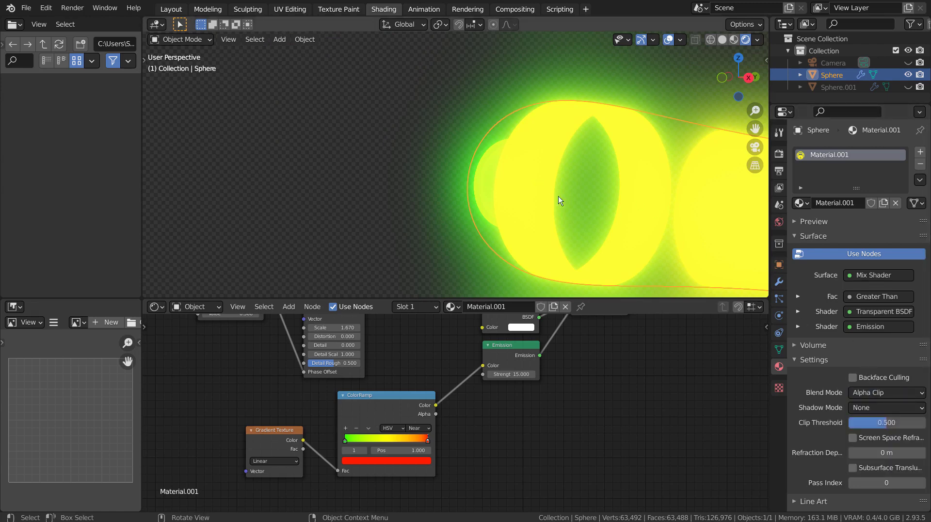
mouse_move(411, 184)
middle_mouse_down()
mouse_move(668, 177)
mouse_move(414, 185)
middle_mouse_up()
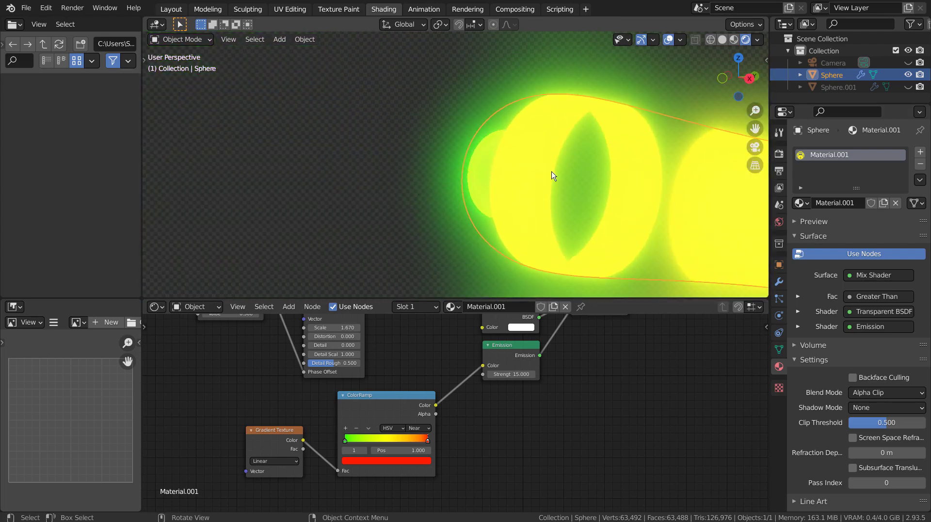
- Switch to the Layout workspace and set the render output's resolution percentage to 55%
left_click(160, 9)
scroll(561, 225, "down", 3)
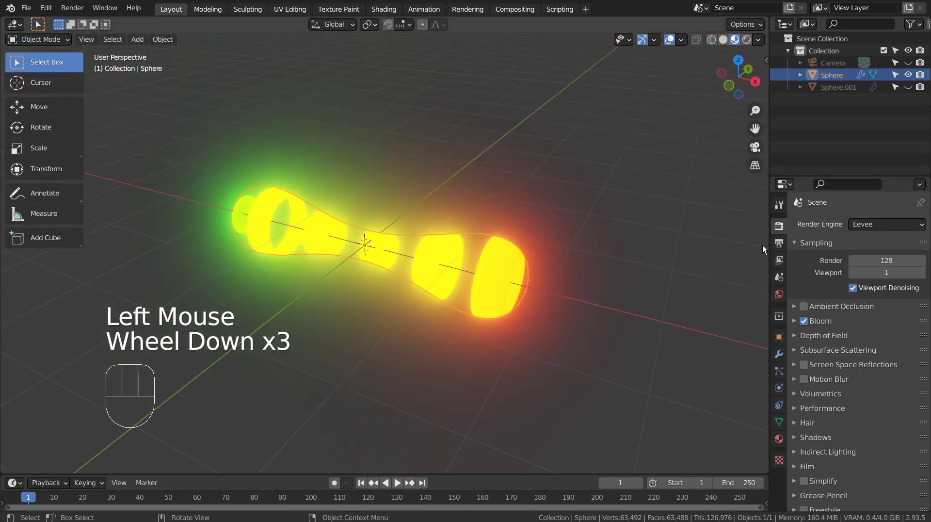
left_click(779, 242)
left_click(886, 262)
type("55")
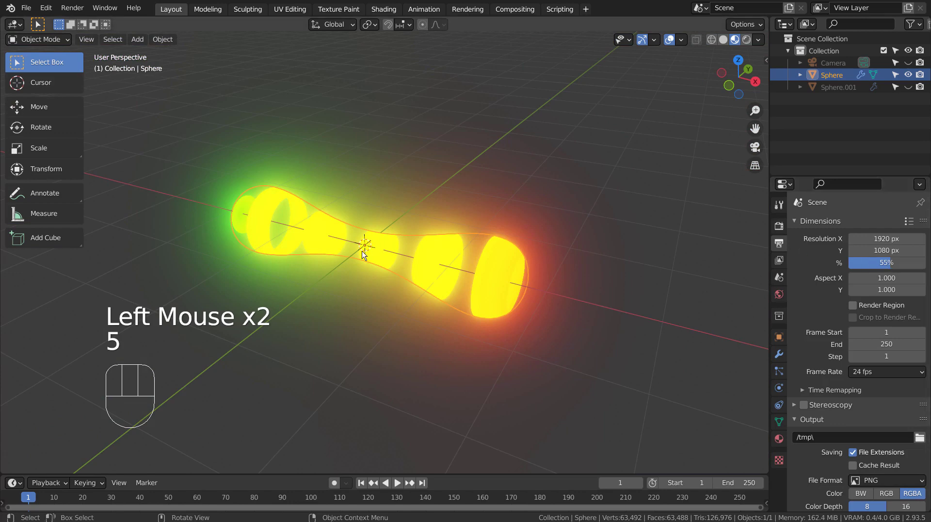
- Render the current frame, inspect the glowing bands in the render result up close, and close the render window
key("F12")
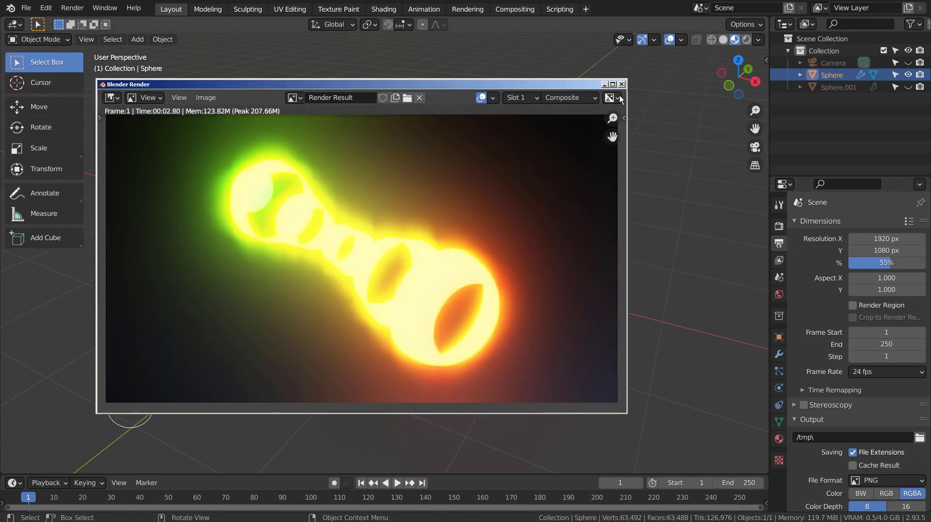
scroll(362, 258, "up", 5)
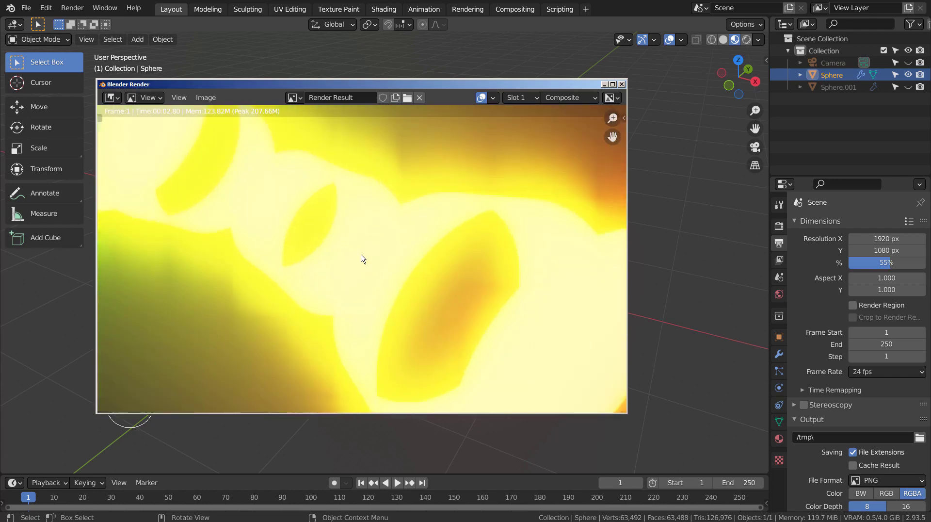
scroll(473, 180, "down", 3)
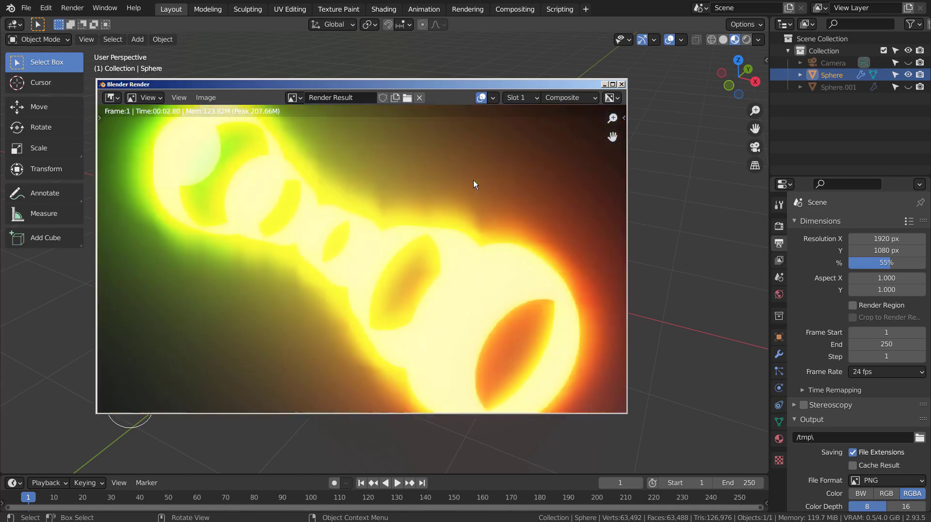
scroll(473, 184, "down", 2)
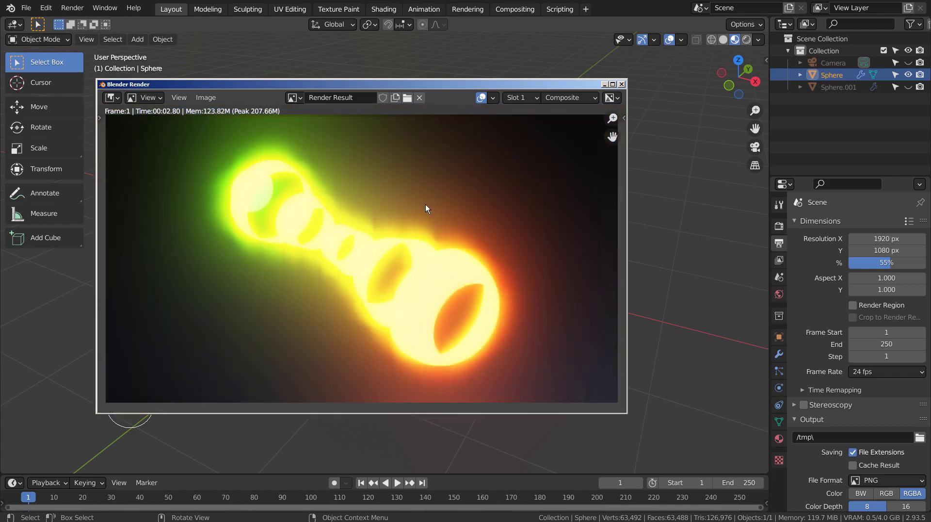
left_click(621, 84)
- Show the compositing node tree full-screen without the sidebar and frame all its nodes
left_click(531, 9)
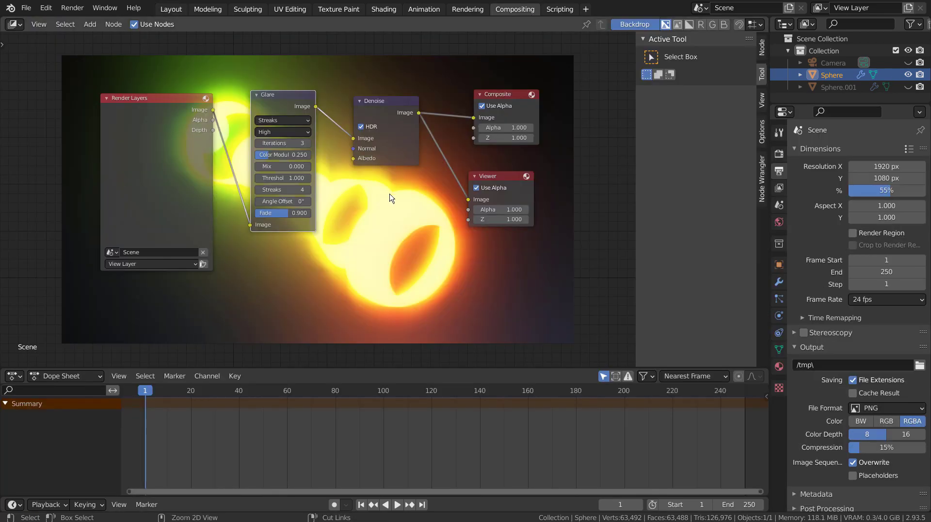
key("ctrl+space")
key("n")
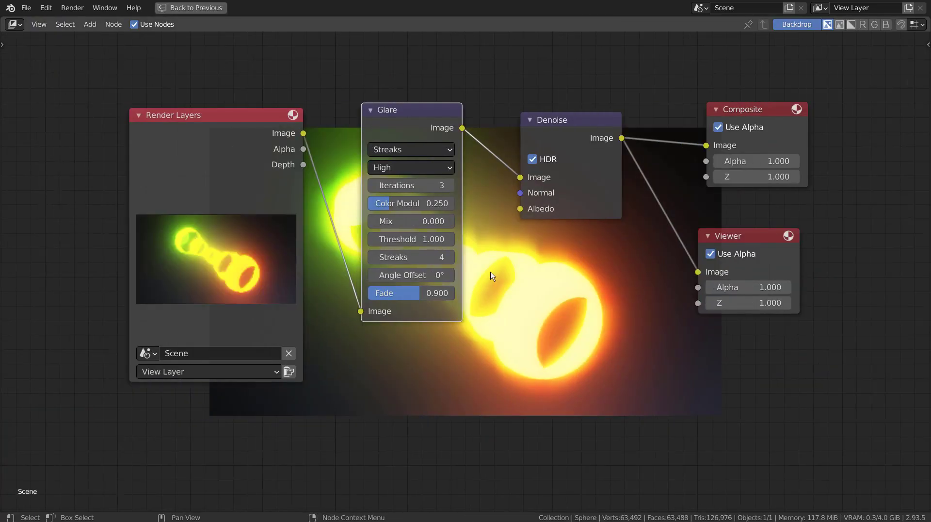
key("Home")
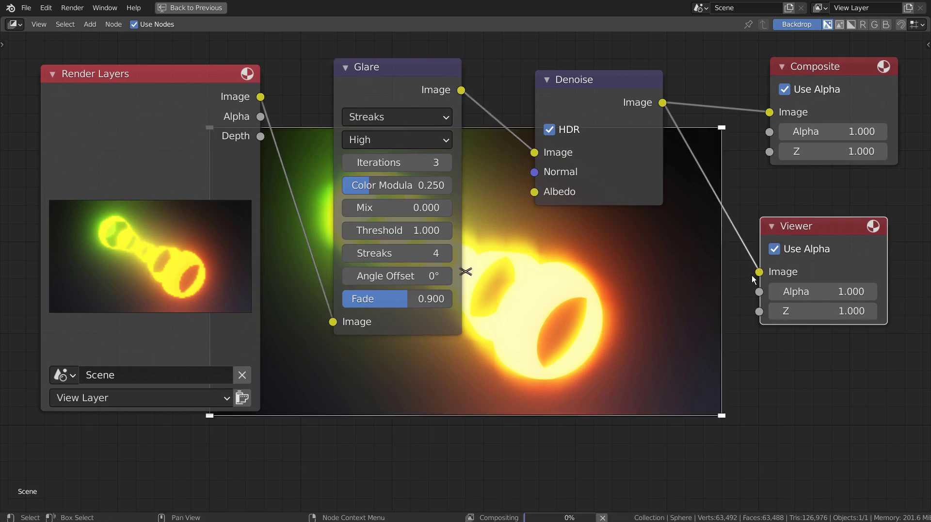
- Unlink the Viewer node's Image input and reconnect the Denoise node's Image output to it to demonstrate the backdrop
left_click_drag(759, 272, 743, 294)
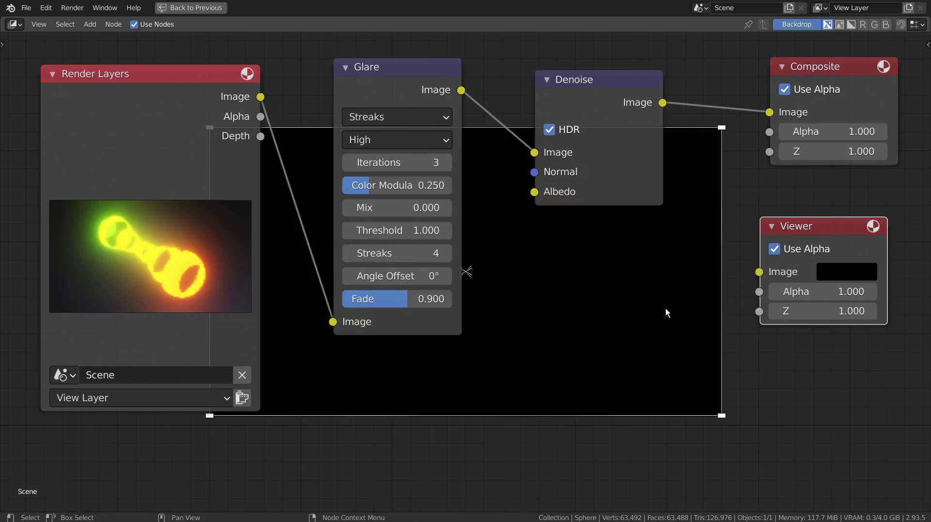
middle_click_drag(480, 345, 424, 332)
left_click_drag(606, 90, 703, 258)
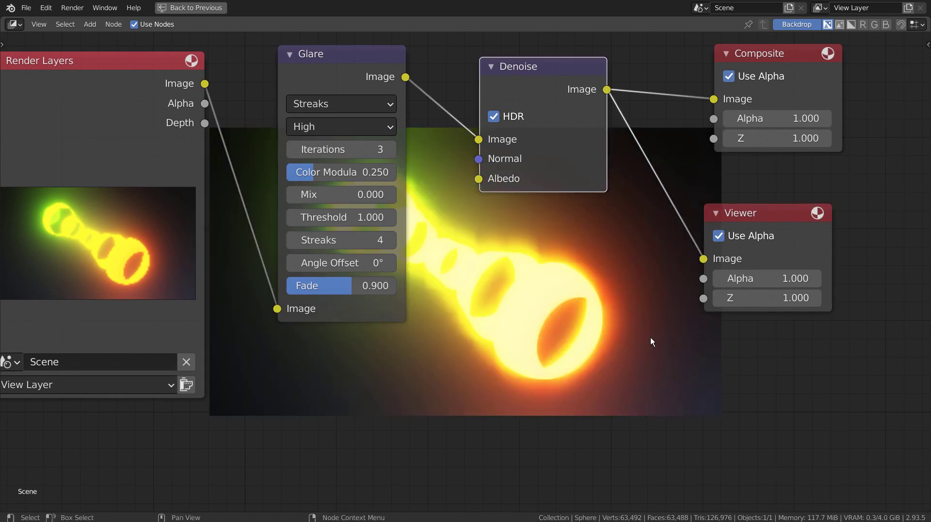
- Set the Glare node's quality to Low and inspect the streaks on the backdrop
scroll(649, 334, "down", 2)
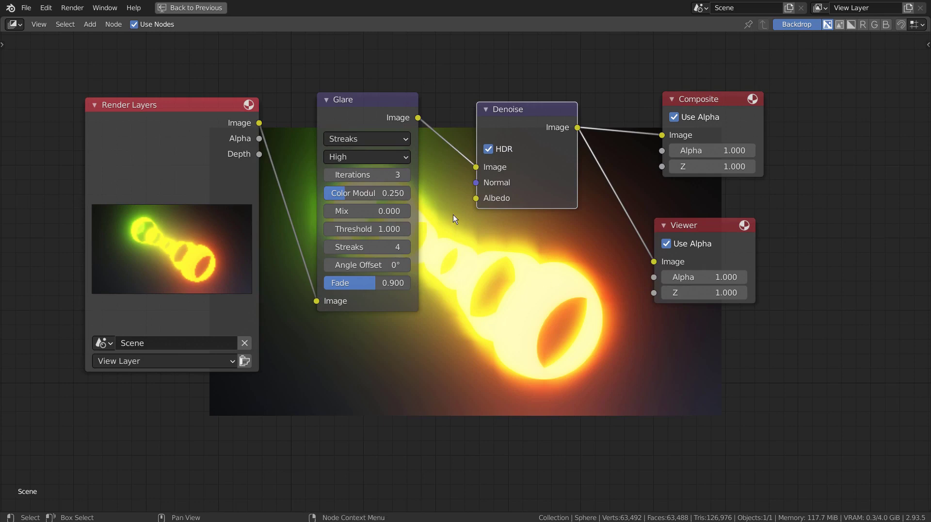
left_click(399, 155)
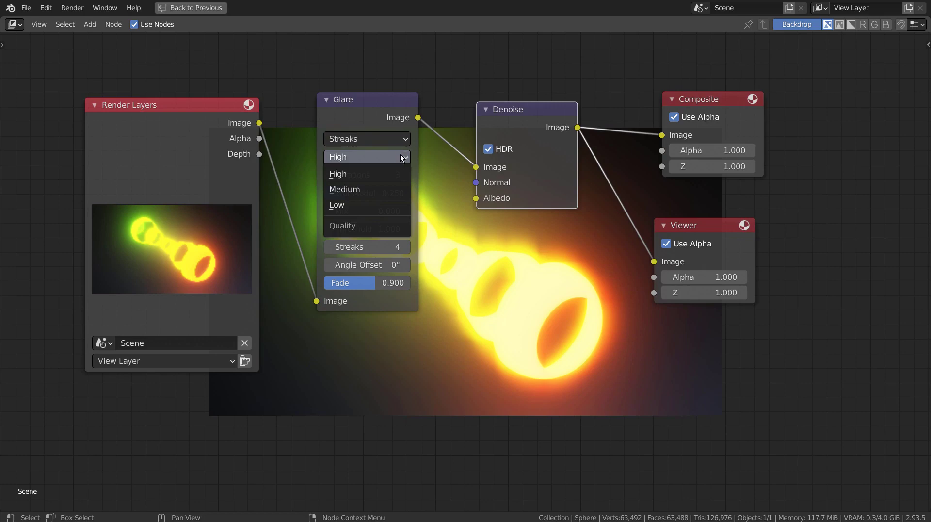
left_click(387, 204)
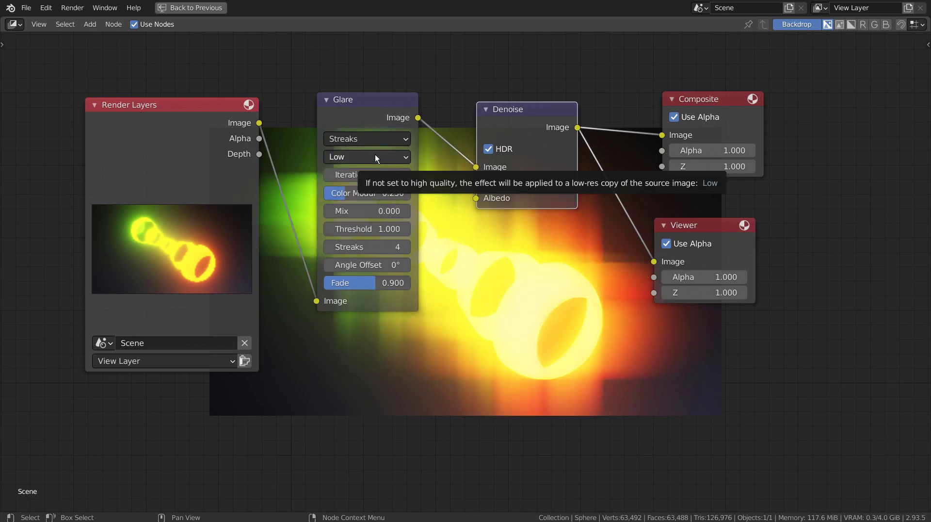
middle_click_drag(557, 336, 596, 398, "shift")
- Set the Glare node's quality to Medium and inspect the glow around the bands
left_click(417, 202)
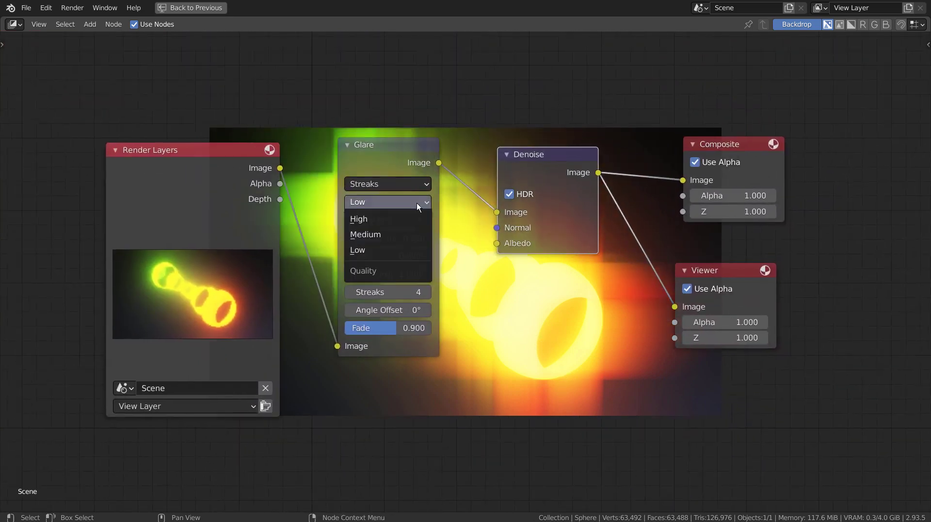
left_click(419, 235)
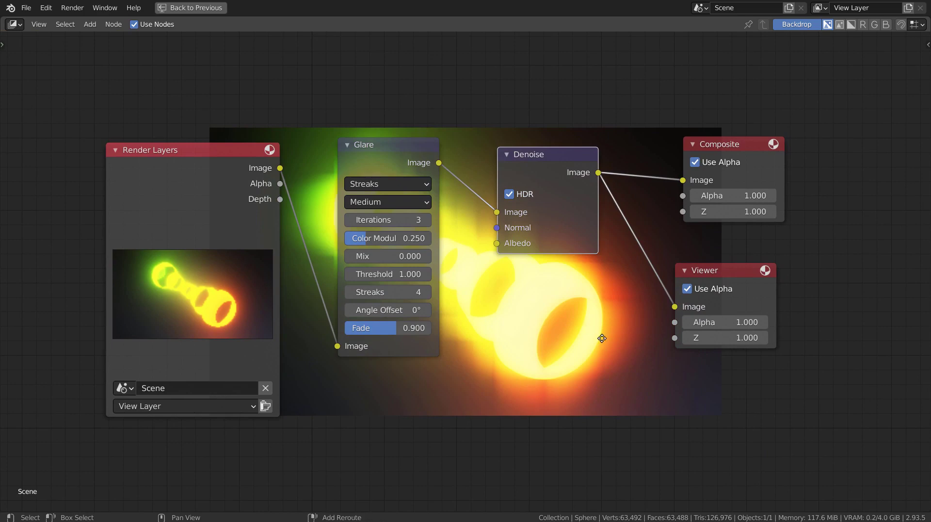
mouse_move(601, 337)
middle_mouse_down("shift")
mouse_move(519, 216)
mouse_move(355, 140)
mouse_move(609, 333)
middle_mouse_up("shift")
- Set the Glare node's quality to High, compare the glow on the backdrop, and leave the full-screen editor
left_click(429, 194)
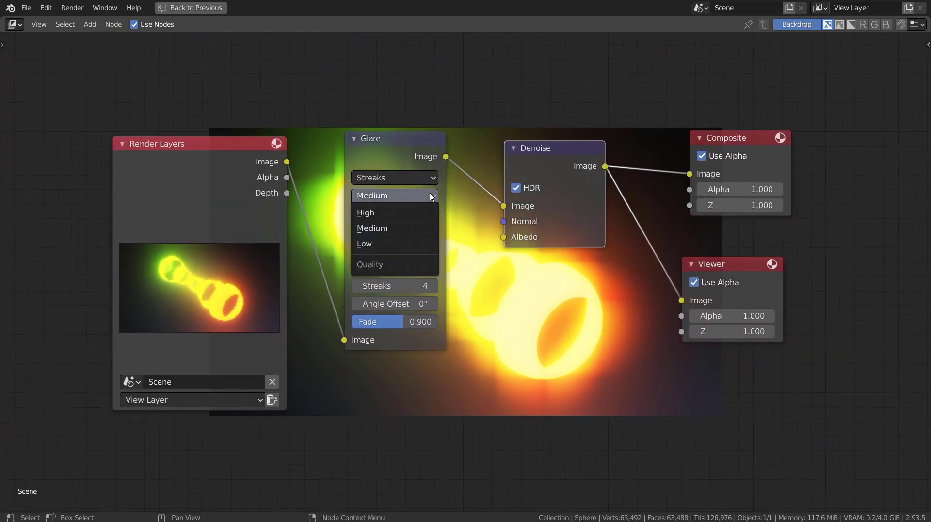
left_click(430, 213)
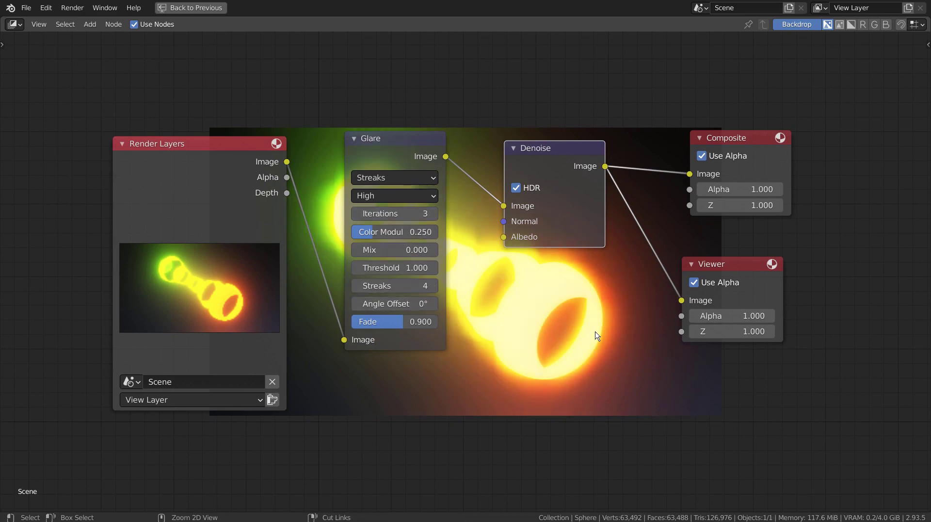
key("ctrl+space")
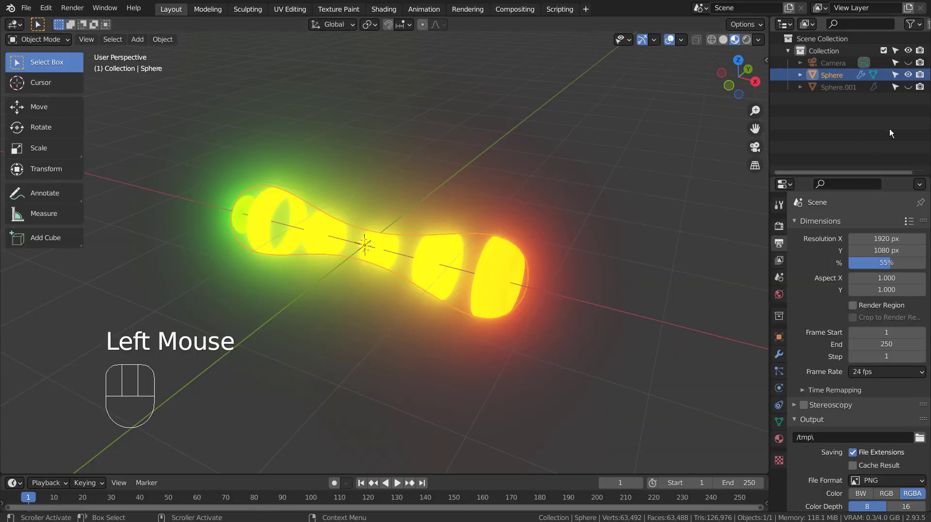
- Unhide Sphere.001 in the Layout viewport, deselect everything, and look at the glowing bands inside it through the camera
left_click(908, 87)
scroll(688, 297, "down", 4)
left_click(607, 316)
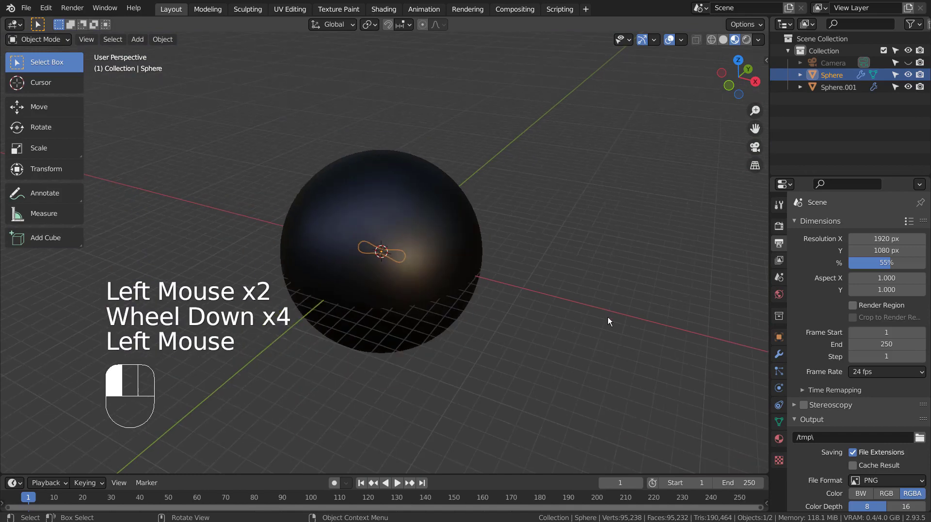
middle_click_drag(607, 316, 643, 283)
scroll(484, 328, "up", 7)
key("KP_0")
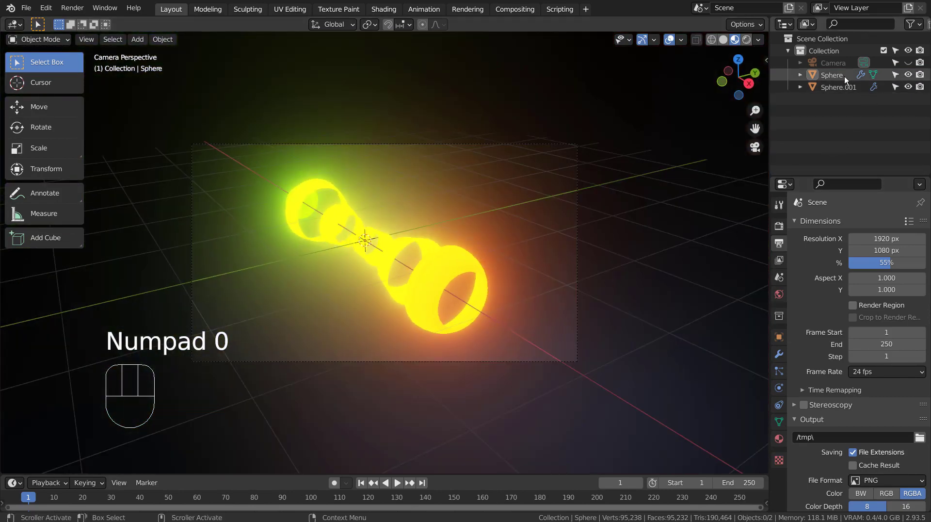
- Hide Sphere.001 in the viewport and disable it in renders
left_click(907, 87)
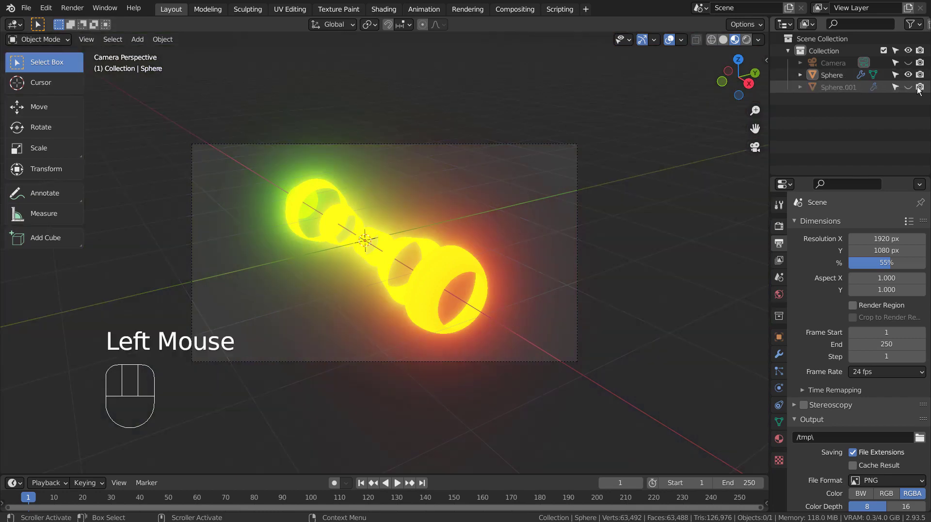
left_click(919, 87)
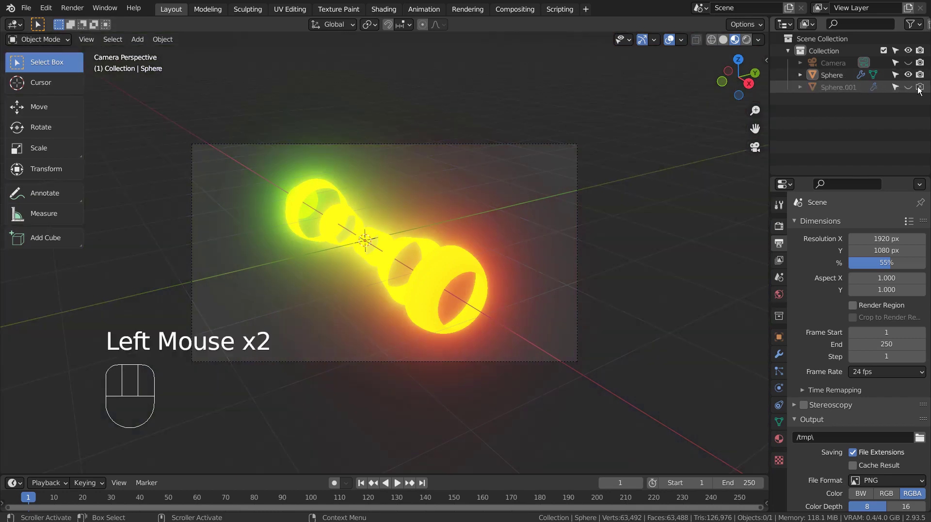